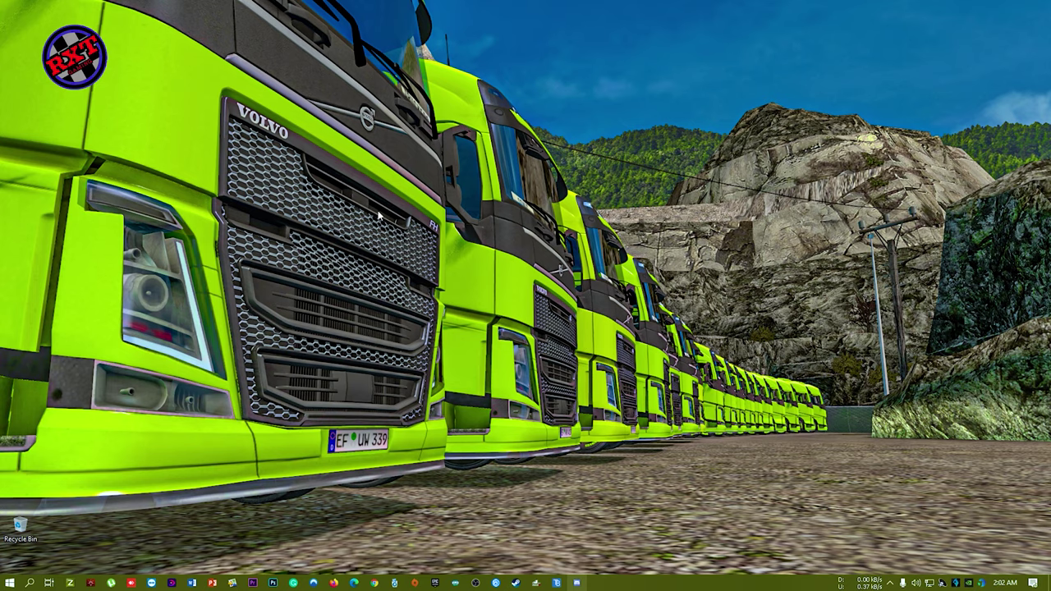
# - Open the Google homepage in Microsoft Edge and switch its language to English
pyautogui.click(354, 583)
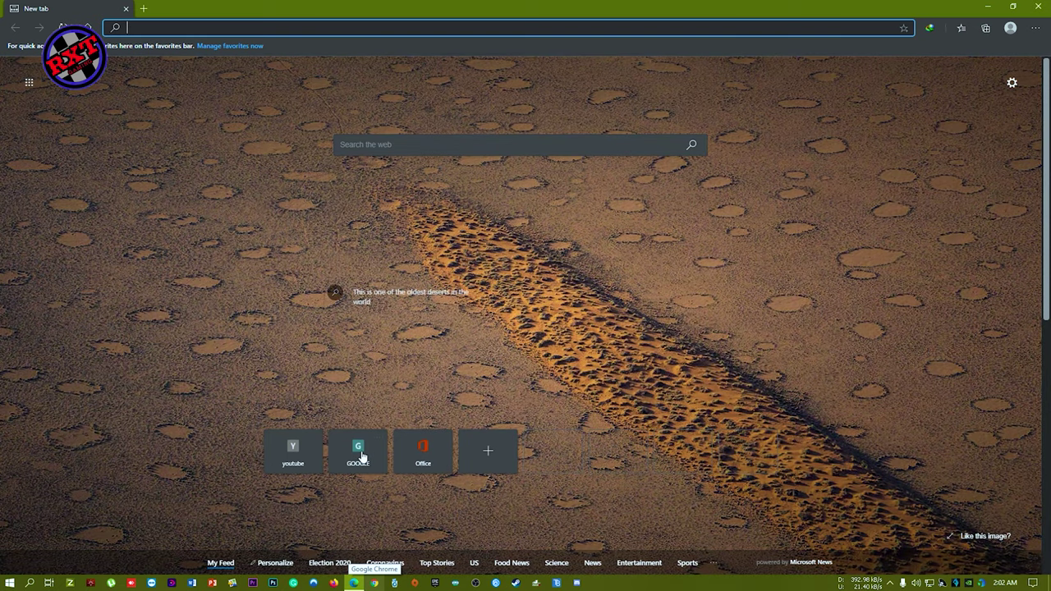
pyautogui.click(360, 454)
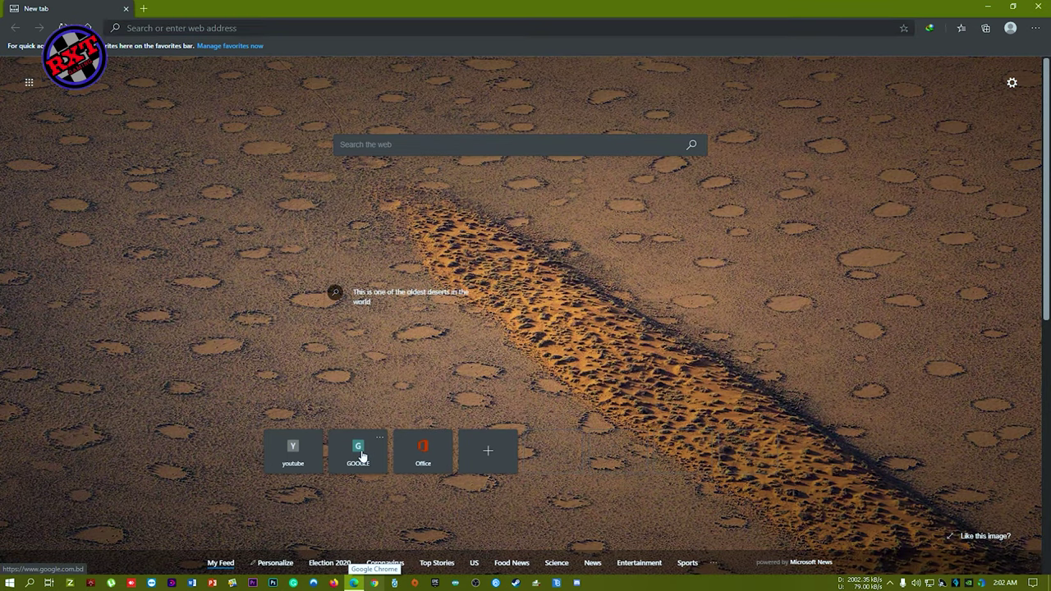
pyautogui.click(562, 268)
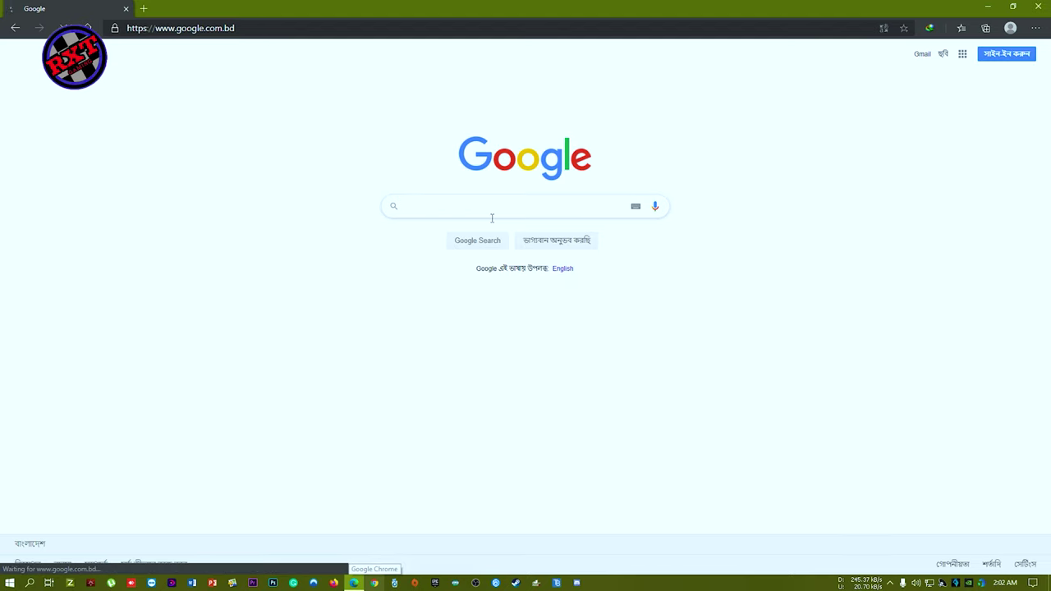
# - Search Google for "trucksbook client" and open the TrucksBook home page at trucksbook.eu
pyautogui.click(491, 216)
pyautogui.write('tr')
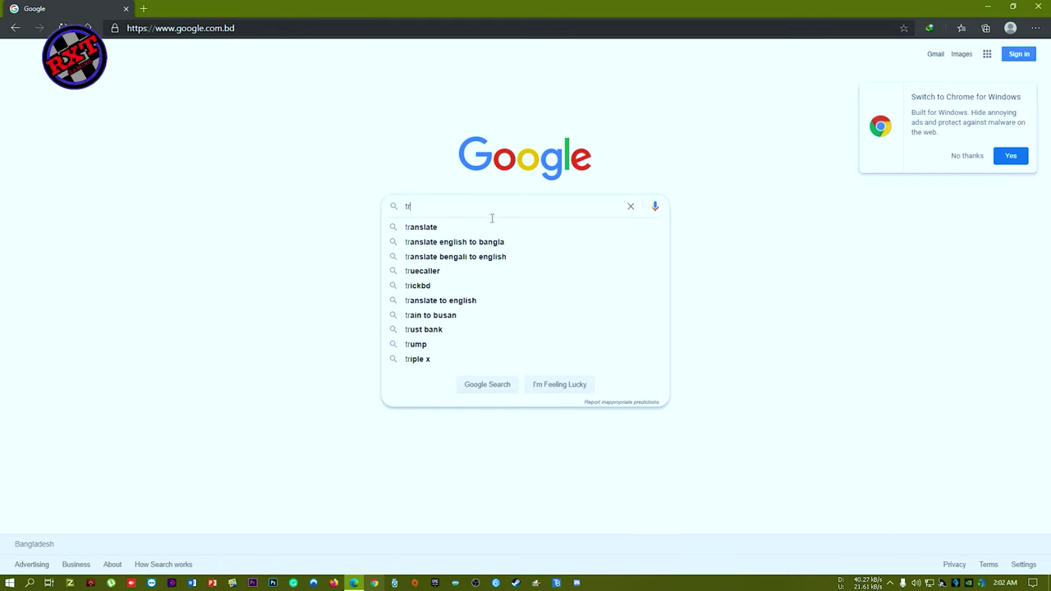
pyautogui.write('ucksbook cli')
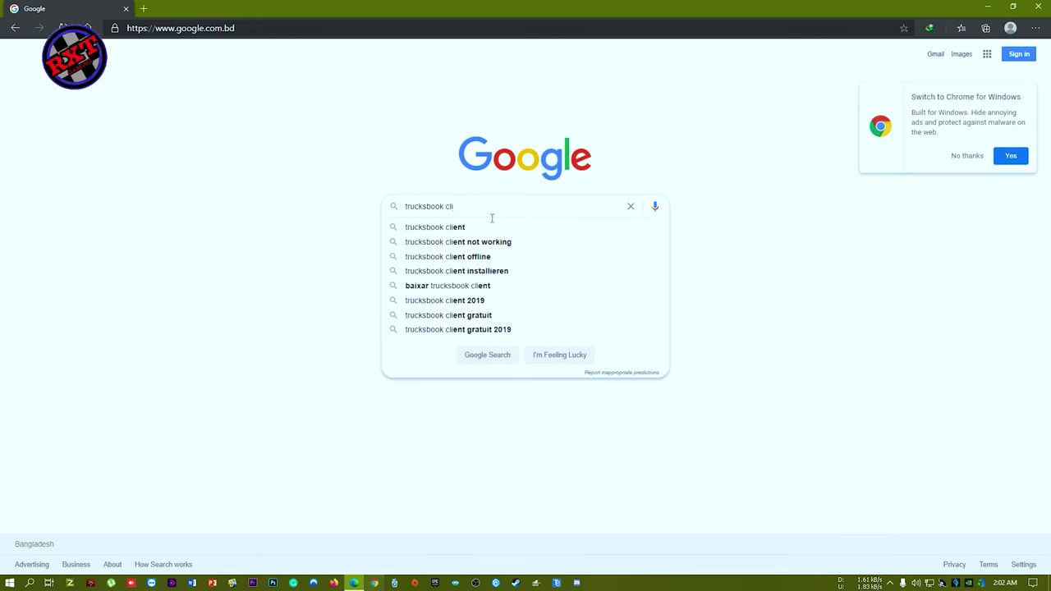
pyautogui.write('ent')
pyautogui.press('Return')
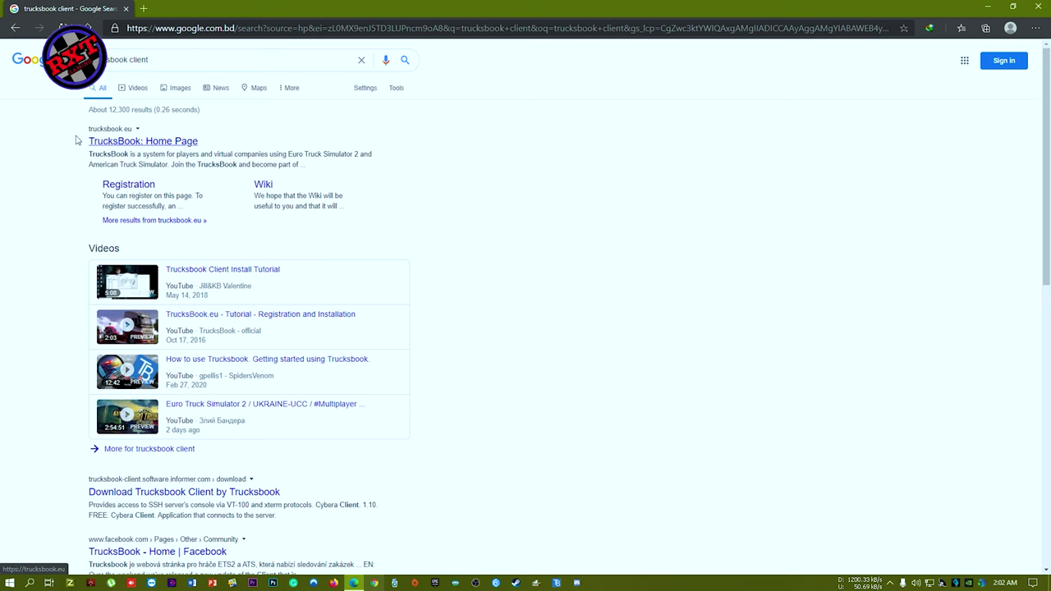
pyautogui.click(145, 145)
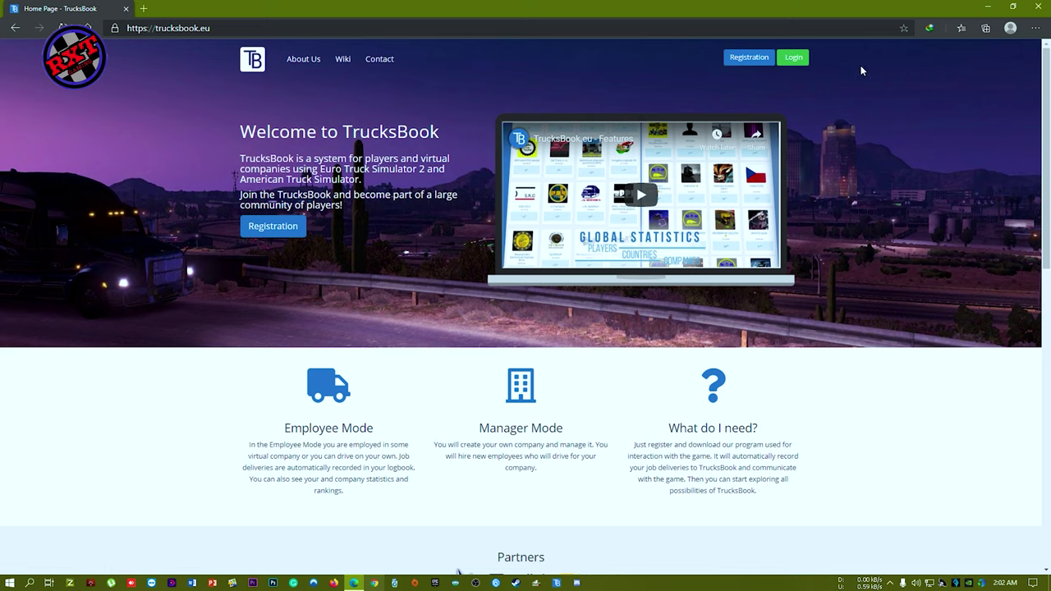
# - Log in to TrucksBook with the account e-mail and password, and save the login in the browser
pyautogui.click(795, 59)
pyautogui.click(472, 182)
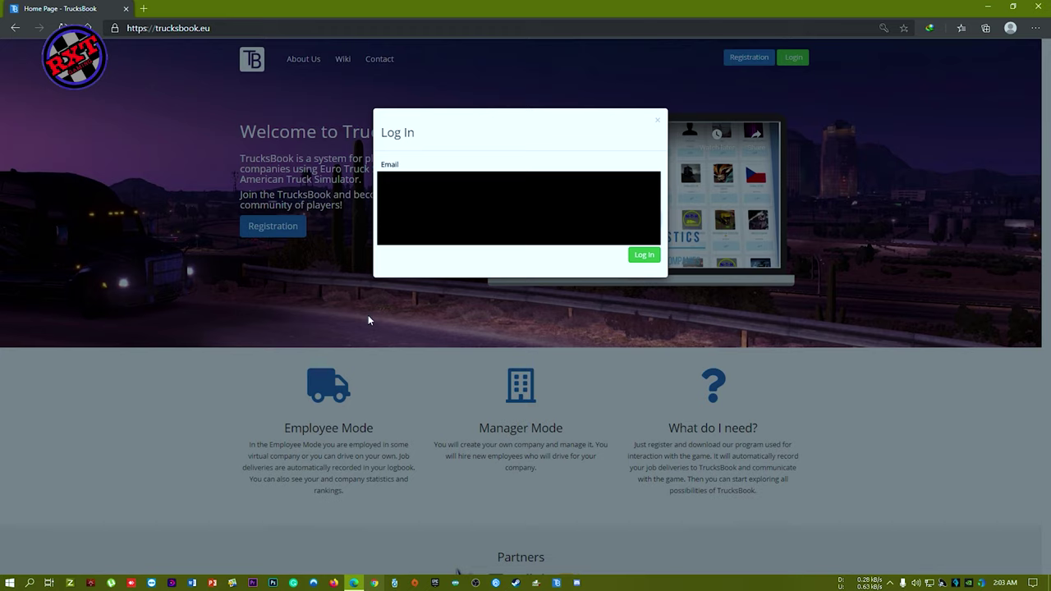
pyautogui.click(644, 255)
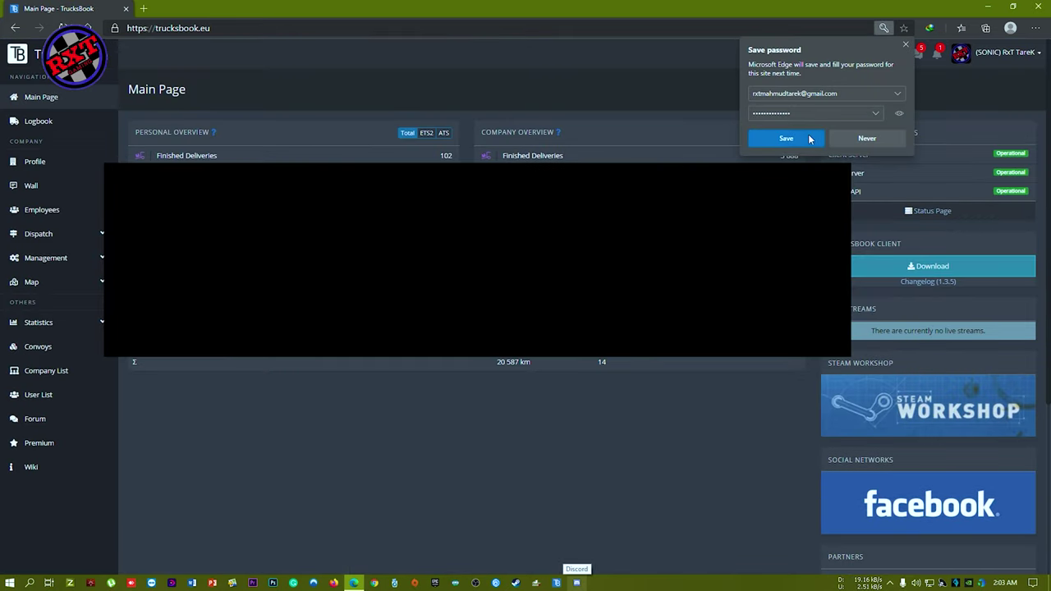
pyautogui.click(810, 138)
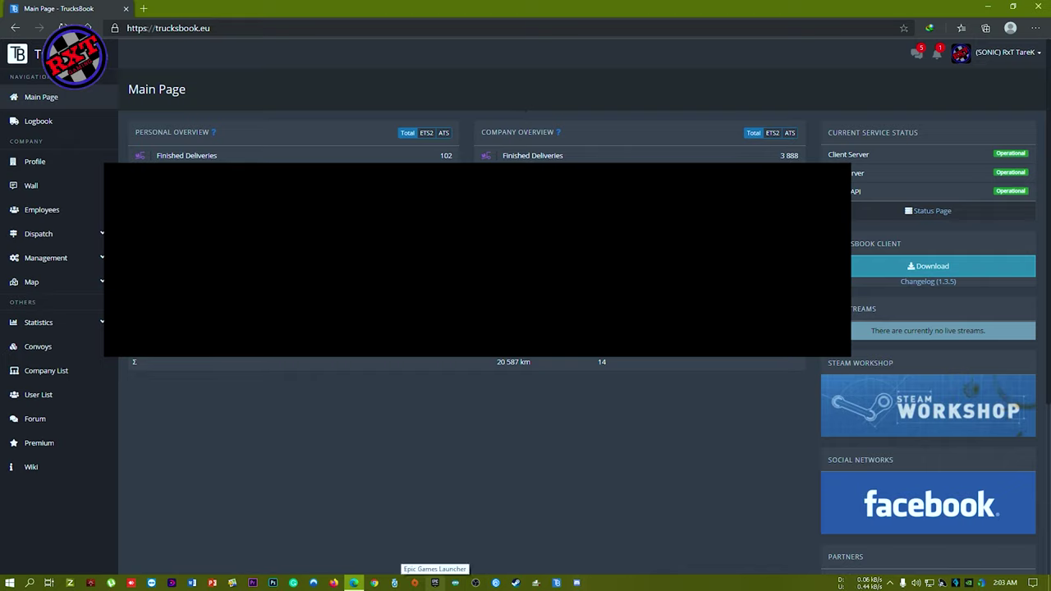
pyautogui.click(940, 267)
pyautogui.click(577, 343)
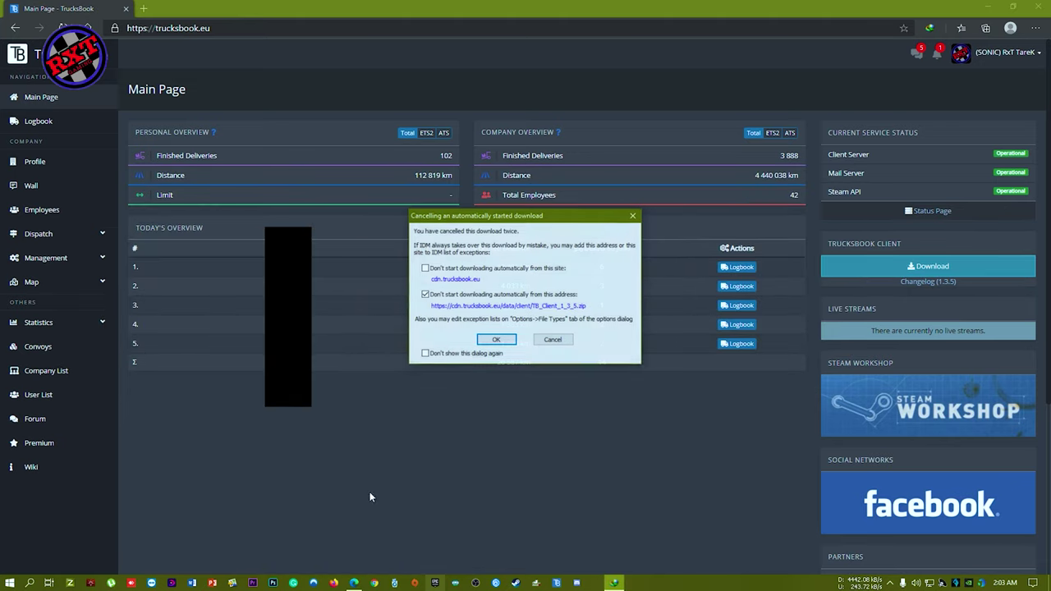
pyautogui.click(548, 340)
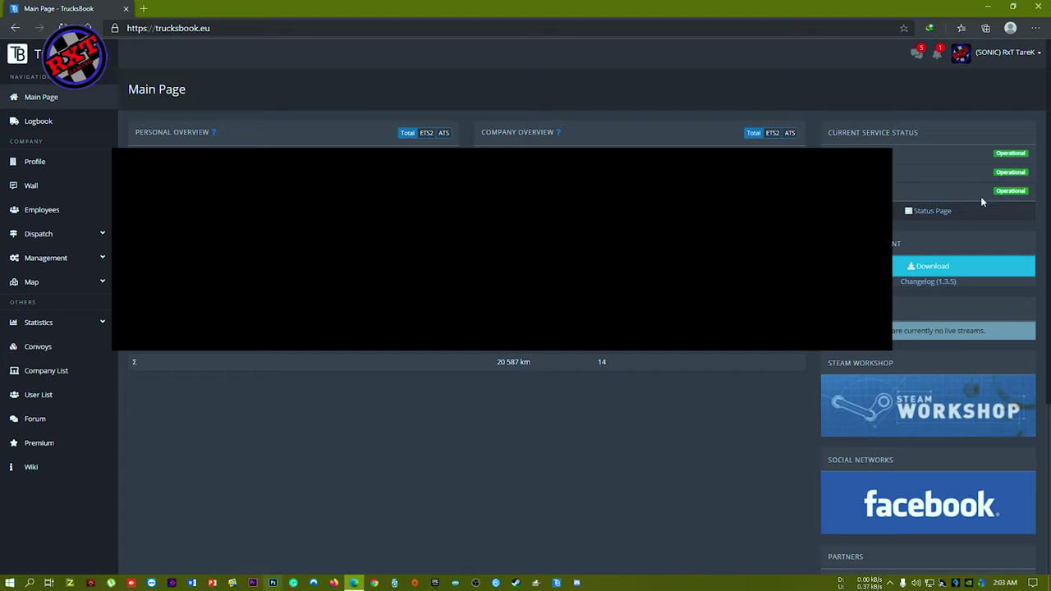
# - Save the account's ETS2 settings with the ProMods modification enabled
pyautogui.click(1001, 52)
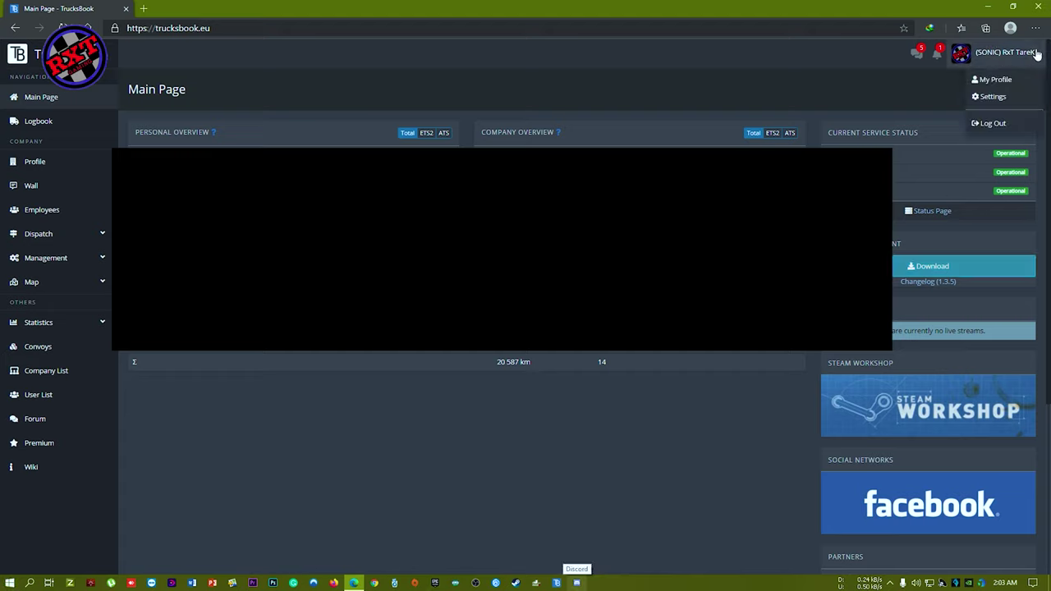
pyautogui.click(994, 100)
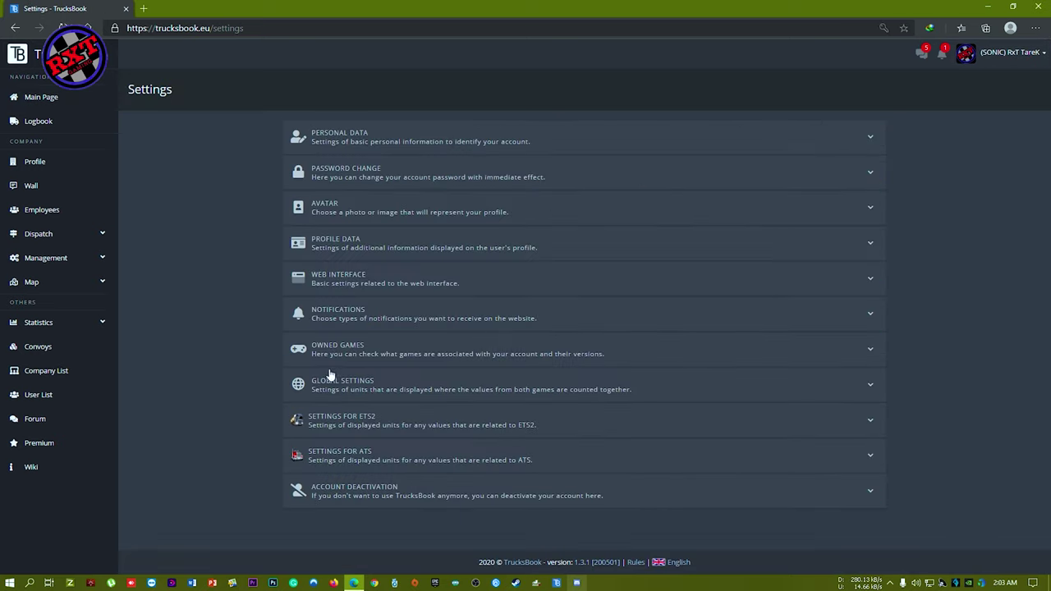
pyautogui.click(352, 430)
pyautogui.scroll(-3, 575, 389)
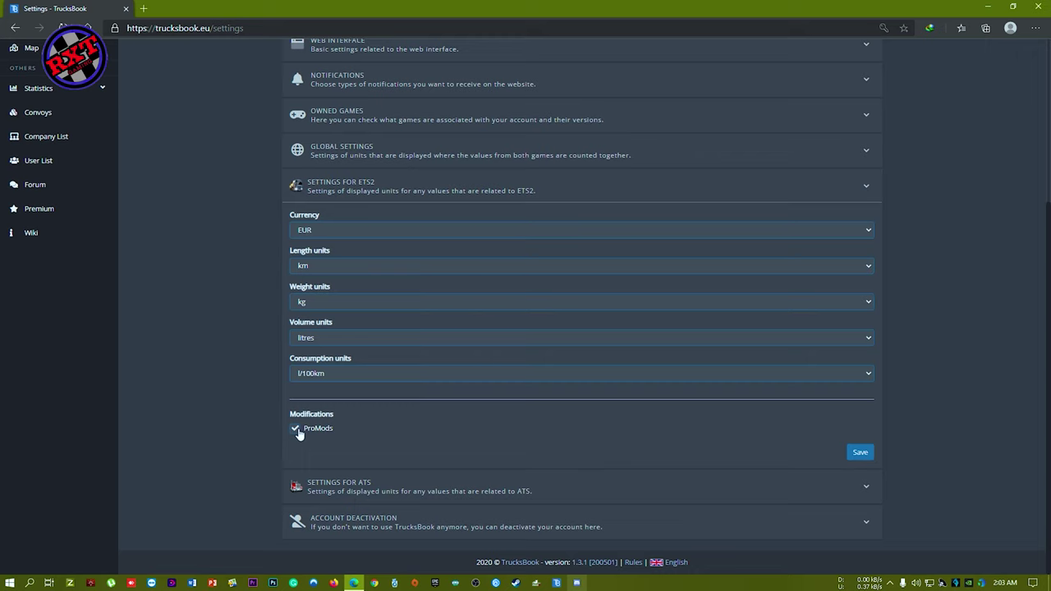
pyautogui.click(859, 452)
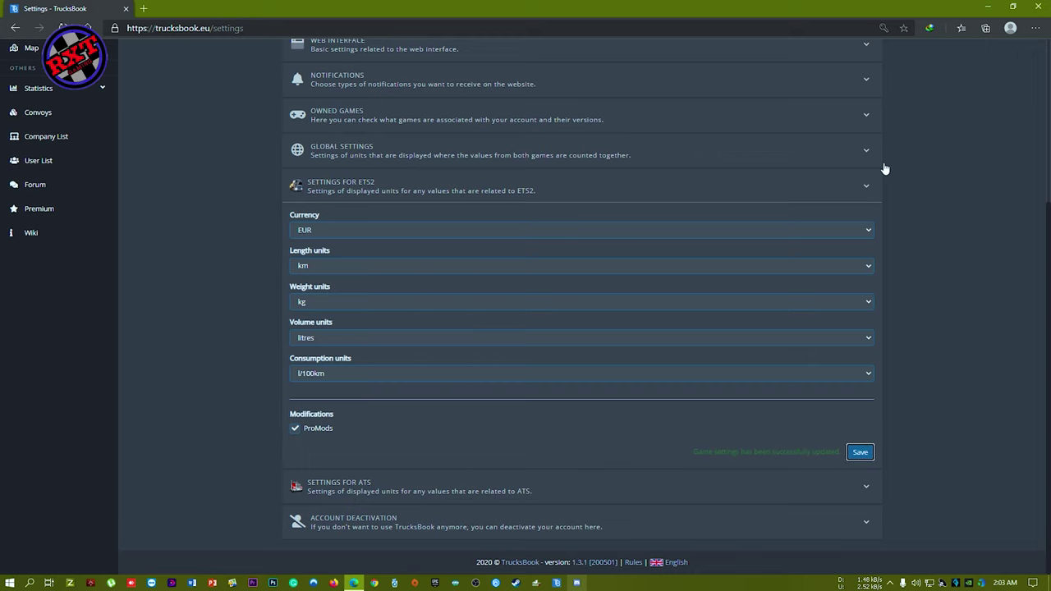
# - Open the add-delivery form for the first employee on the company's Euro Truck Simulator 2 dispatch page
pyautogui.scroll(3, 215, 220)
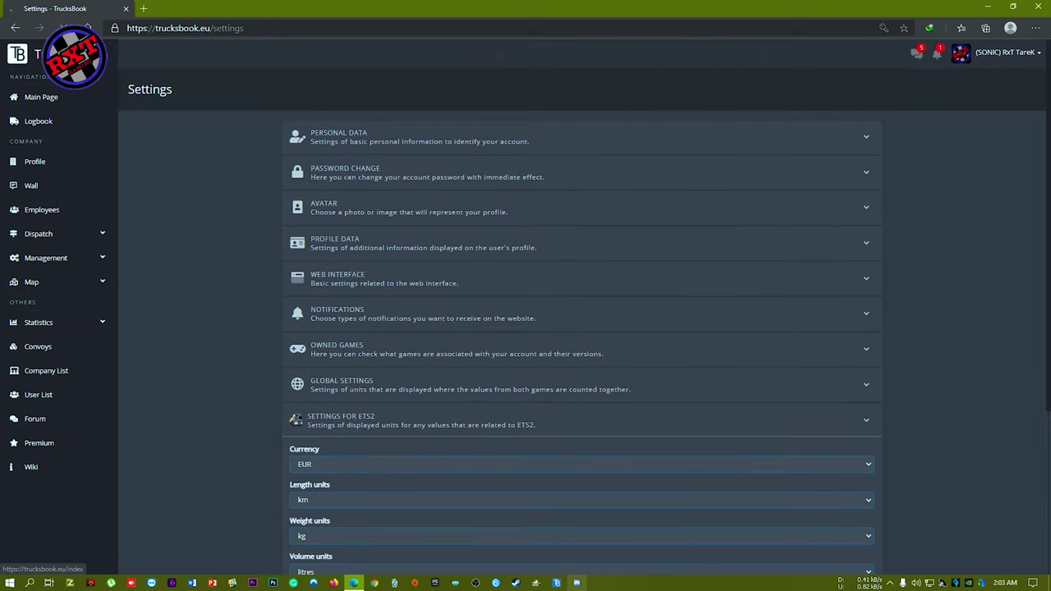
pyautogui.click(41, 97)
pyautogui.click(39, 234)
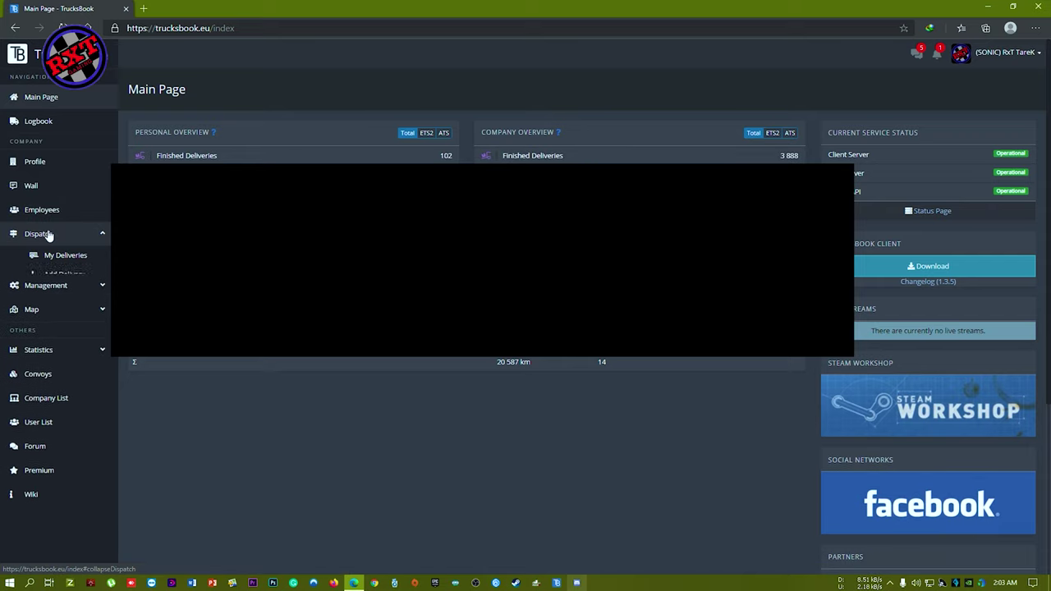
pyautogui.click(84, 275)
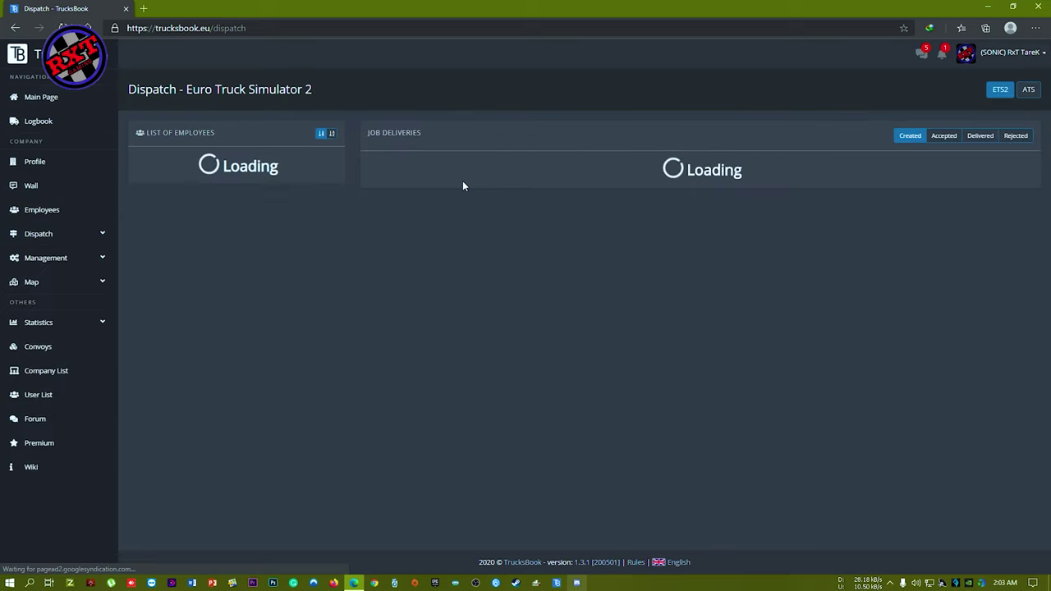
pyautogui.click(324, 157)
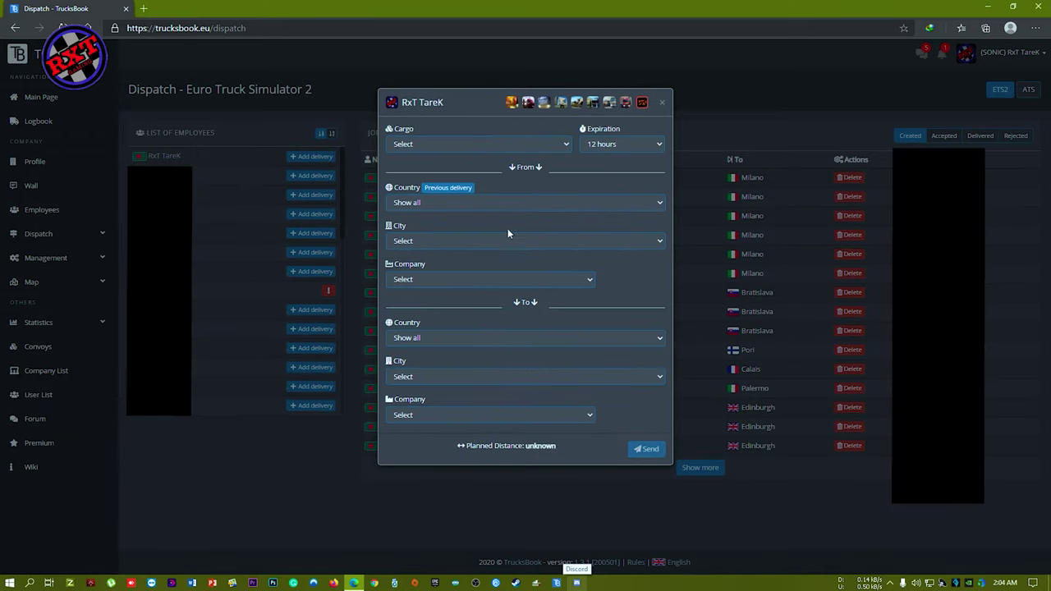
# - Look through the delivery's origin city list with ProMods switched off
pyautogui.click(460, 241)
pyautogui.scroll(-20, 476, 329)
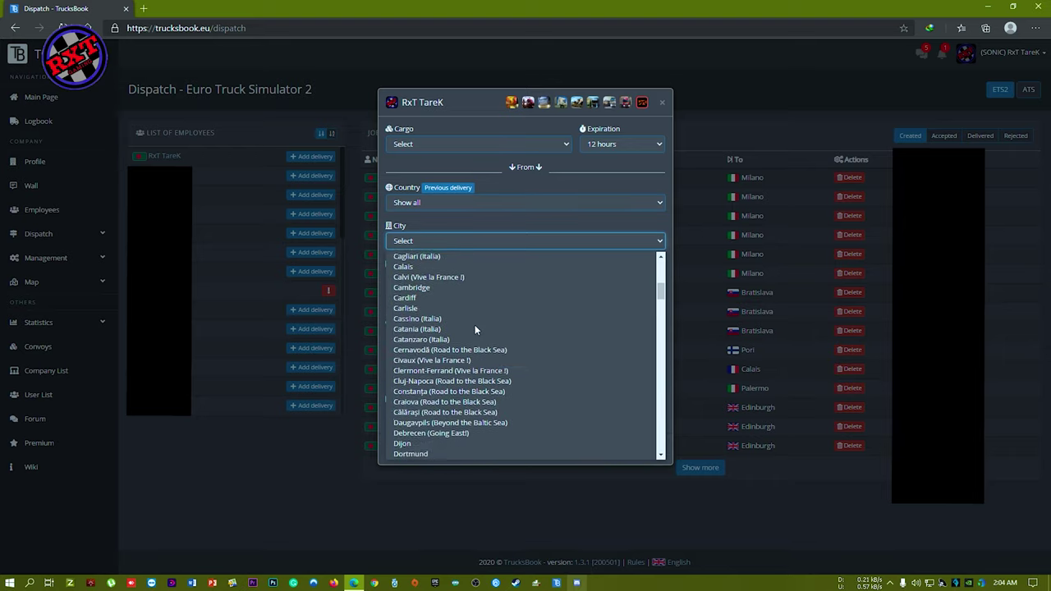
pyautogui.scroll(-15, 478, 349)
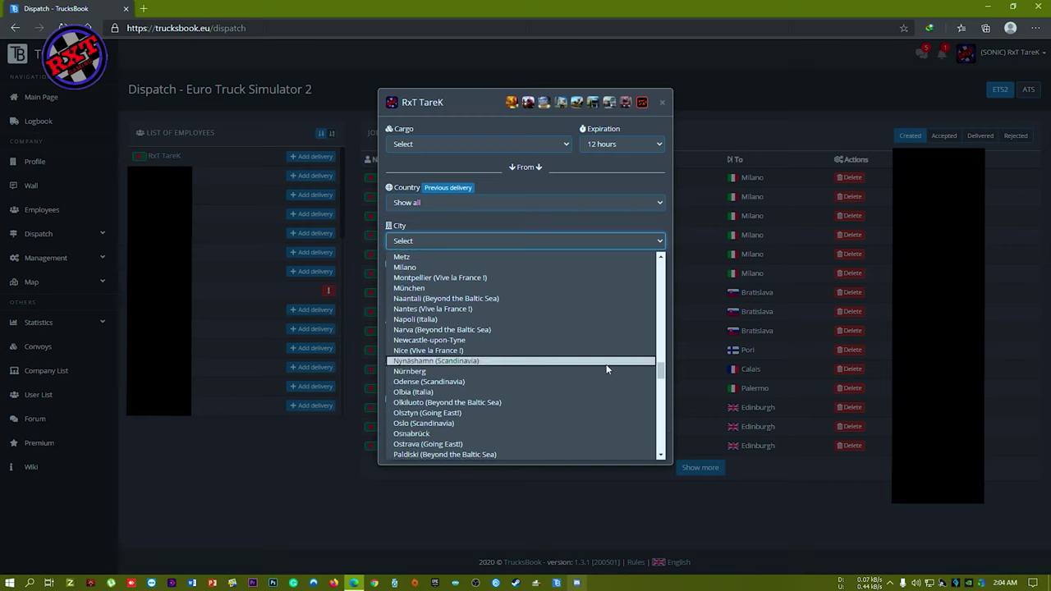
pyautogui.moveTo(661, 369); pyautogui.dragTo(646, 245)
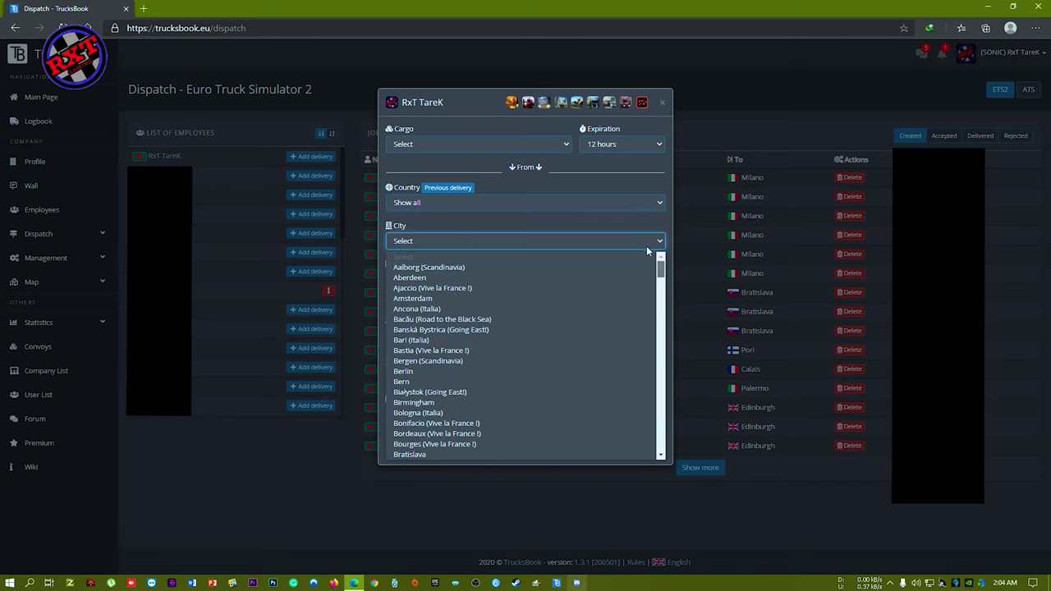
pyautogui.click(629, 188)
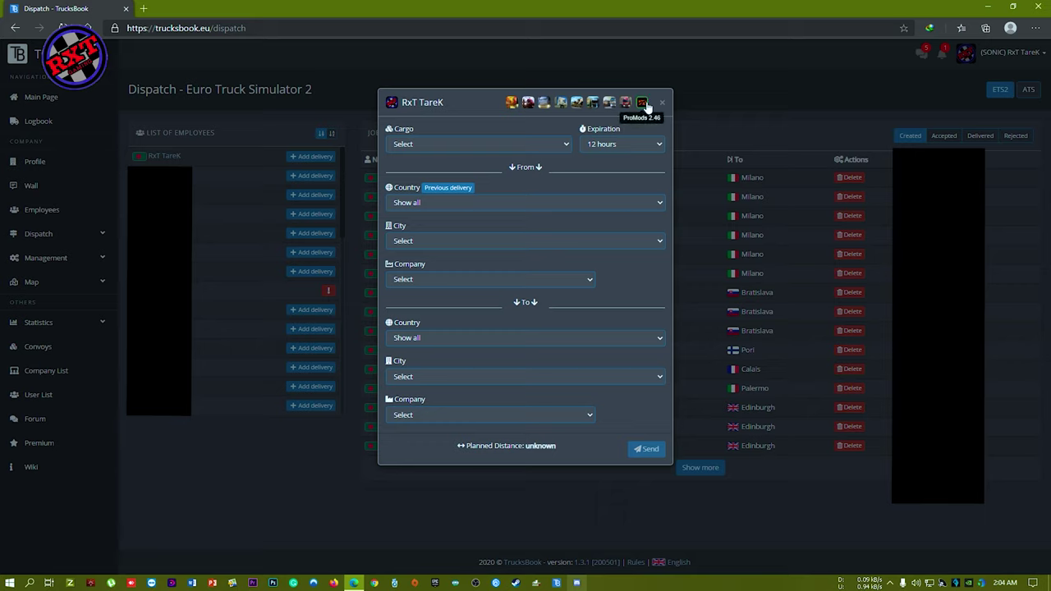
# - Enable ProMods 2.46 for the delivery, look through the origin city list for ProMods cities, and close the form without sending
pyautogui.click(644, 105)
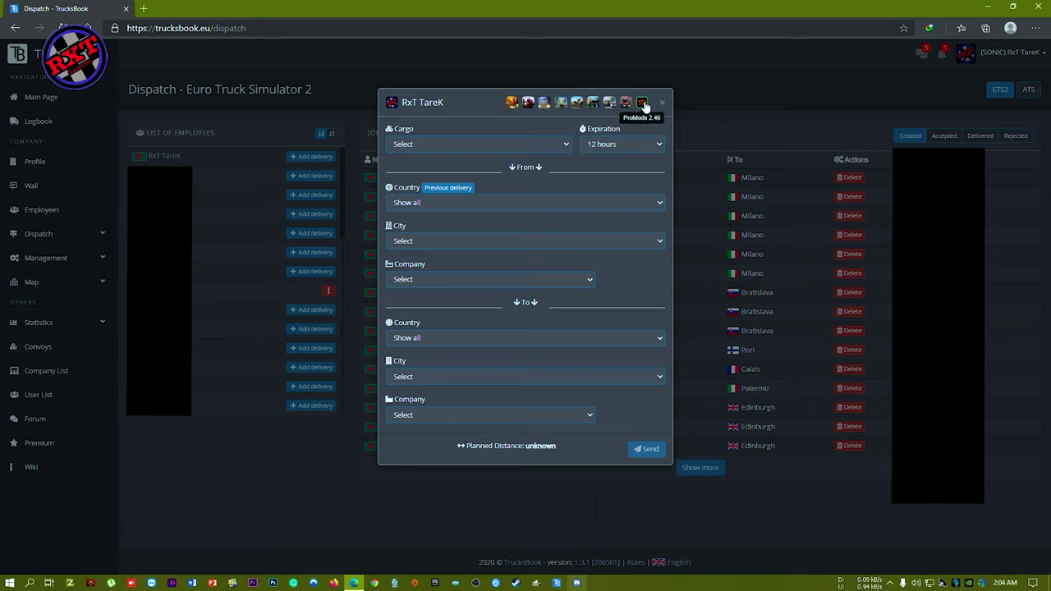
pyautogui.click(459, 239)
pyautogui.scroll(-3, 466, 353)
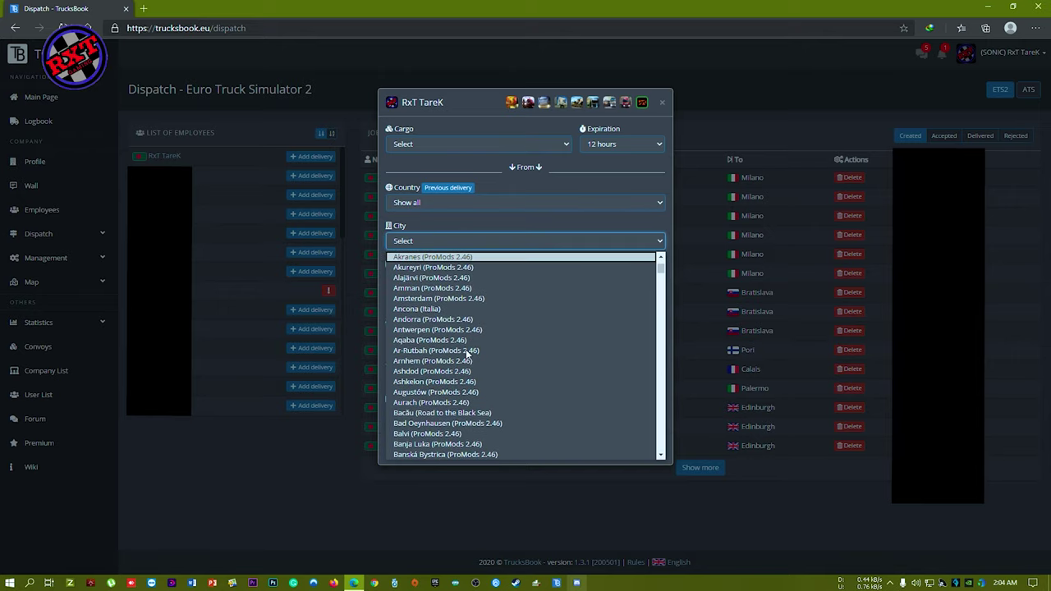
pyautogui.scroll(-8, 468, 353)
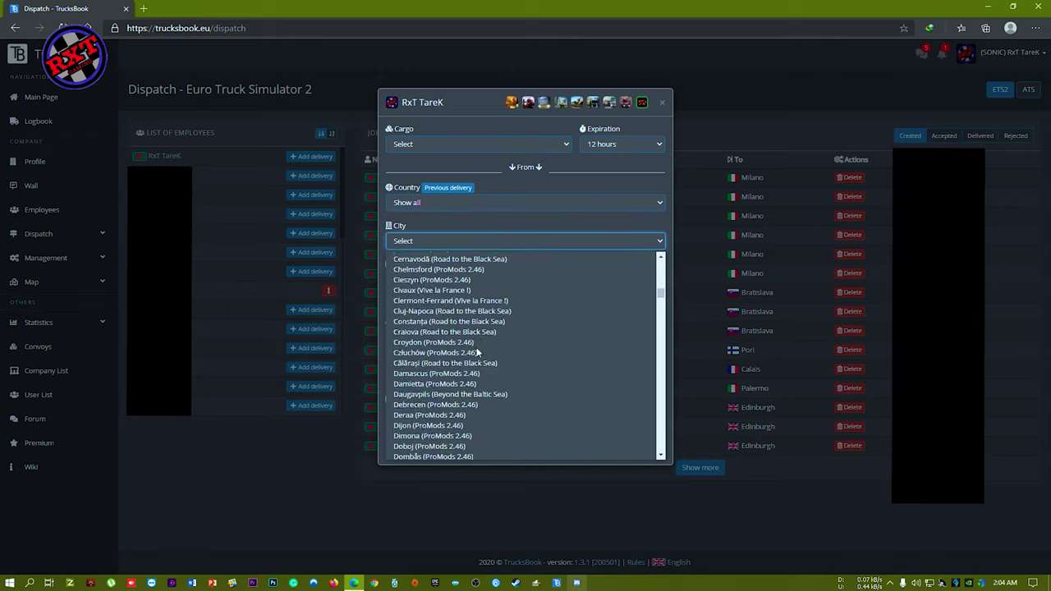
pyautogui.scroll(-8, 477, 352)
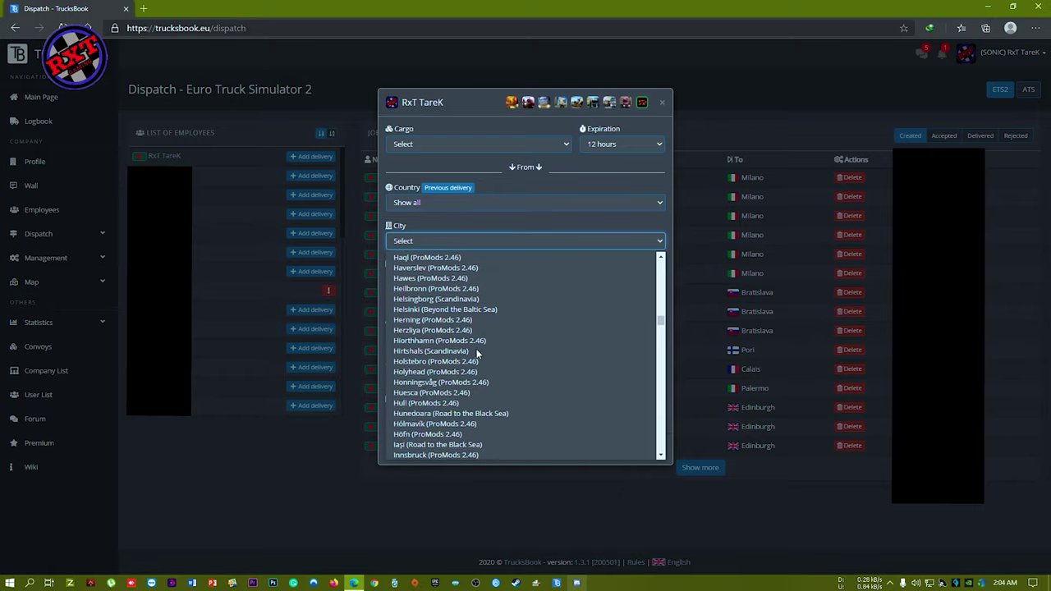
pyautogui.click(625, 228)
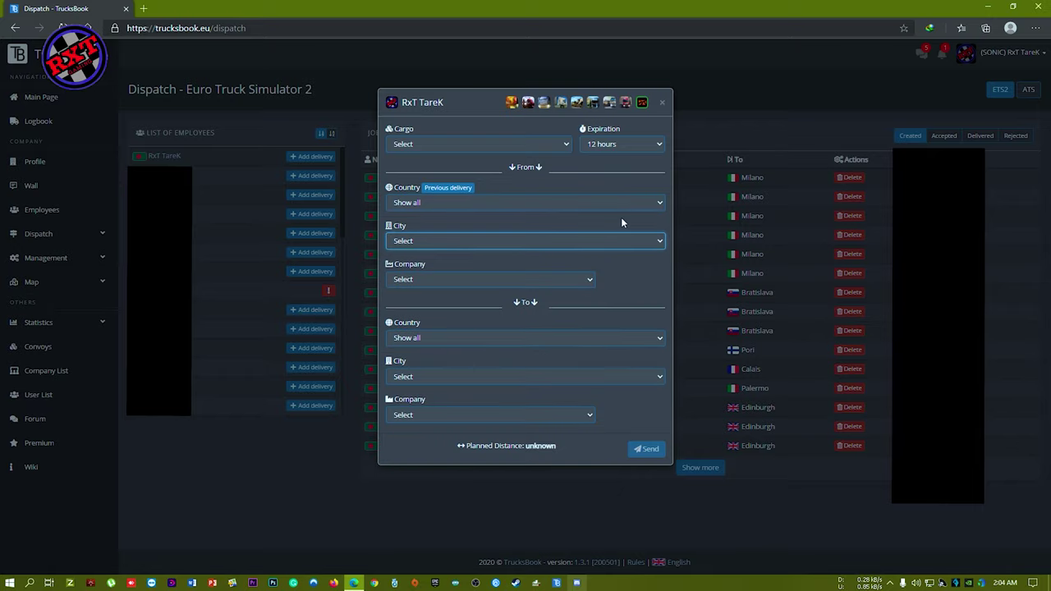
pyautogui.click(665, 106)
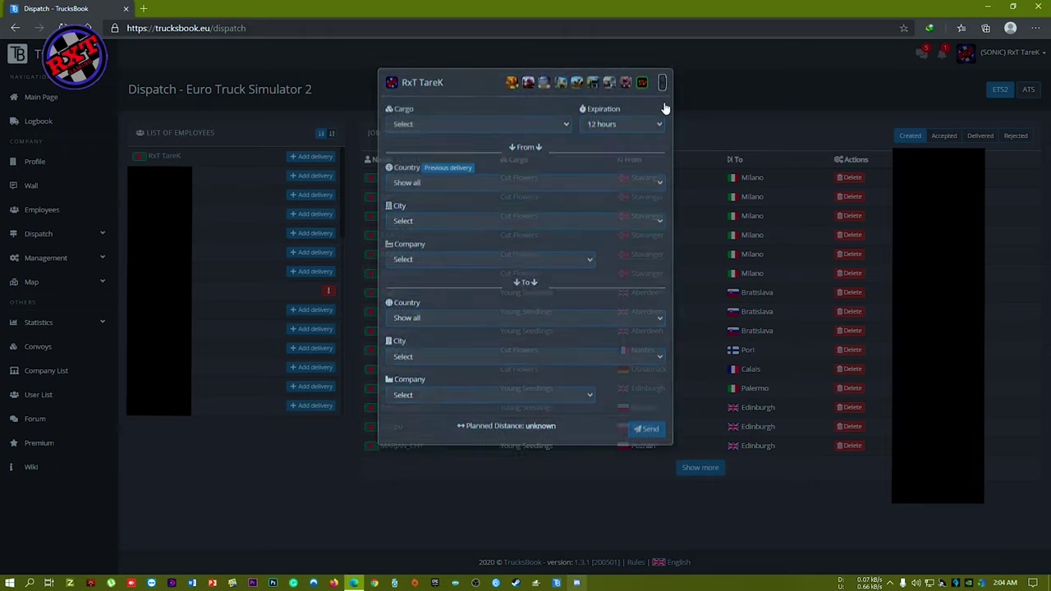
# - Show the Windows desktop and refresh it
pyautogui.press('super+d')
pyautogui.rightClick(577, 292)
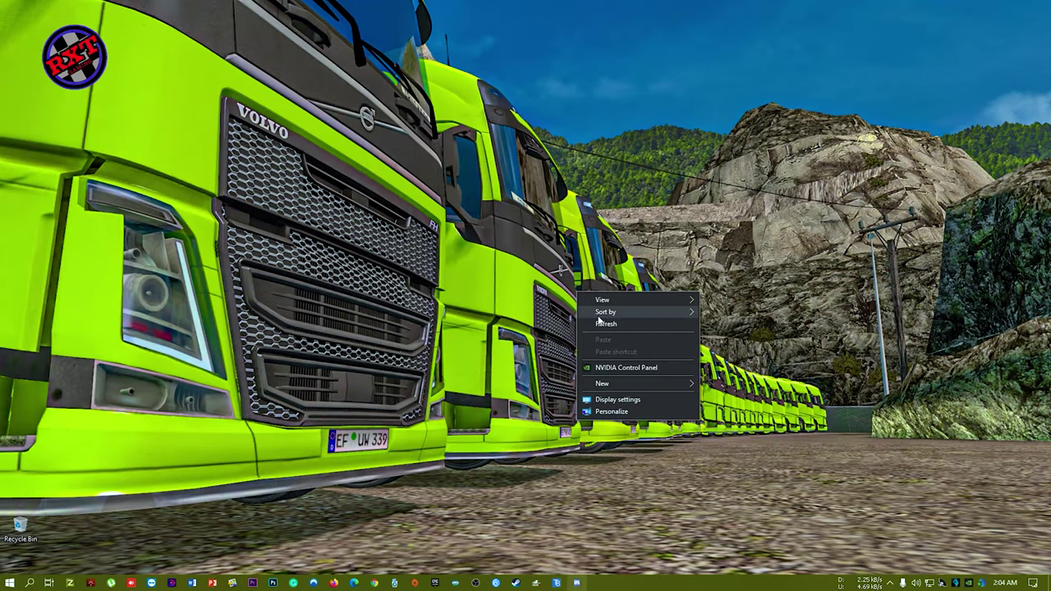
pyautogui.click(600, 325)
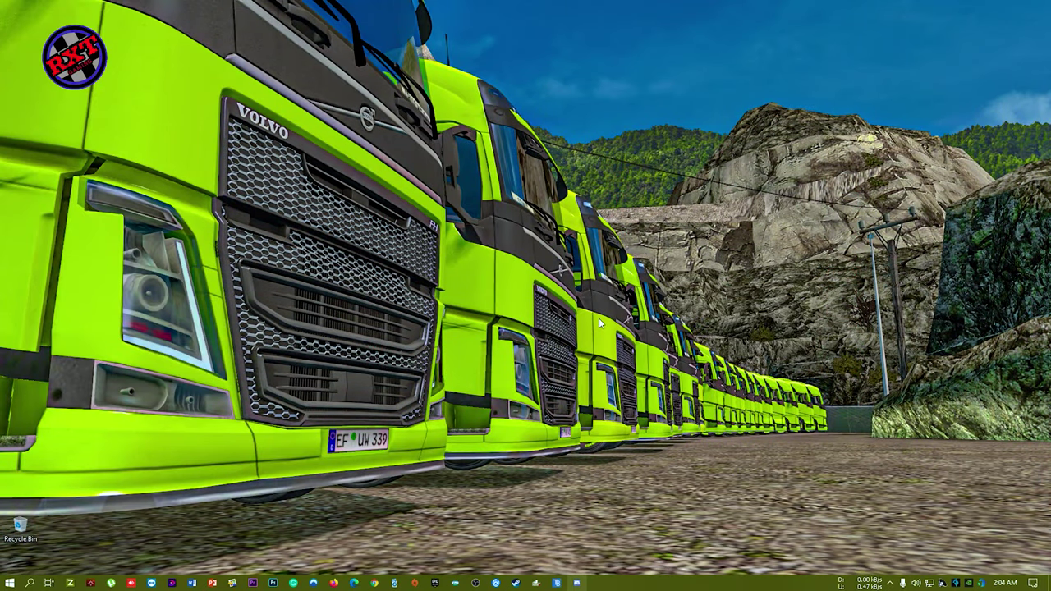